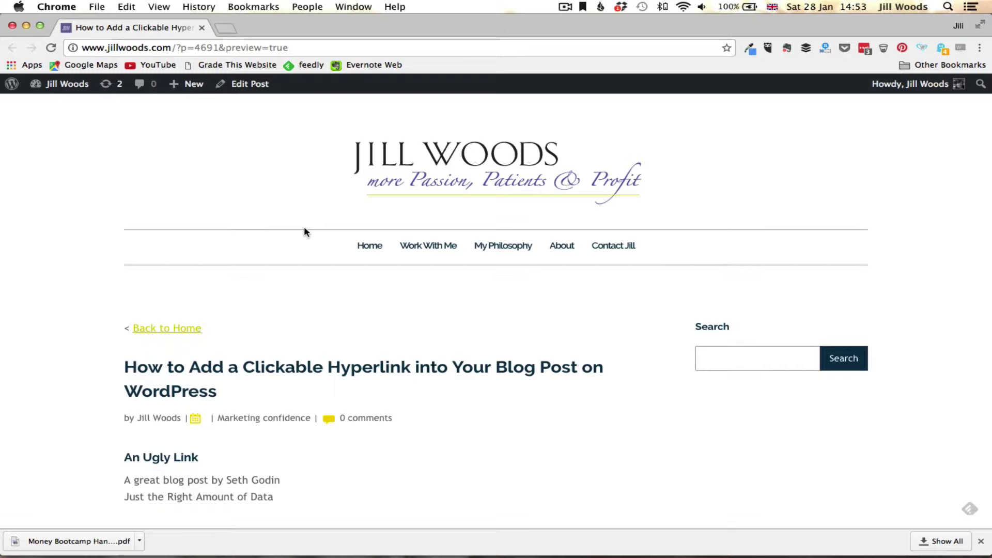
Step: Scroll through the post preview to review the ugly and pretty link examples
scroll(304, 231, down, 5)
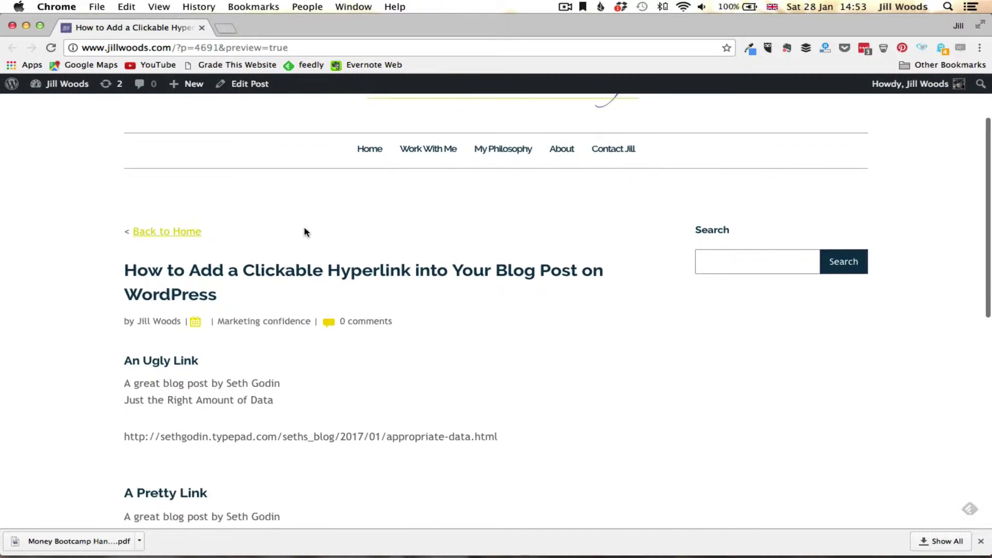
scroll(304, 231, down, 3)
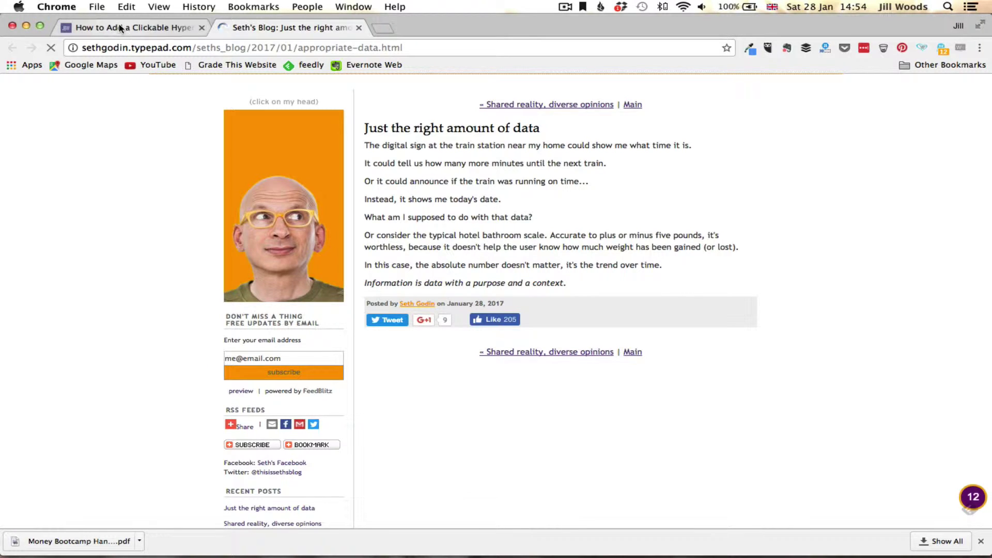
Step: Open the post in the editor and copy the 'Just the right amount of data' post's URL
click(120, 29)
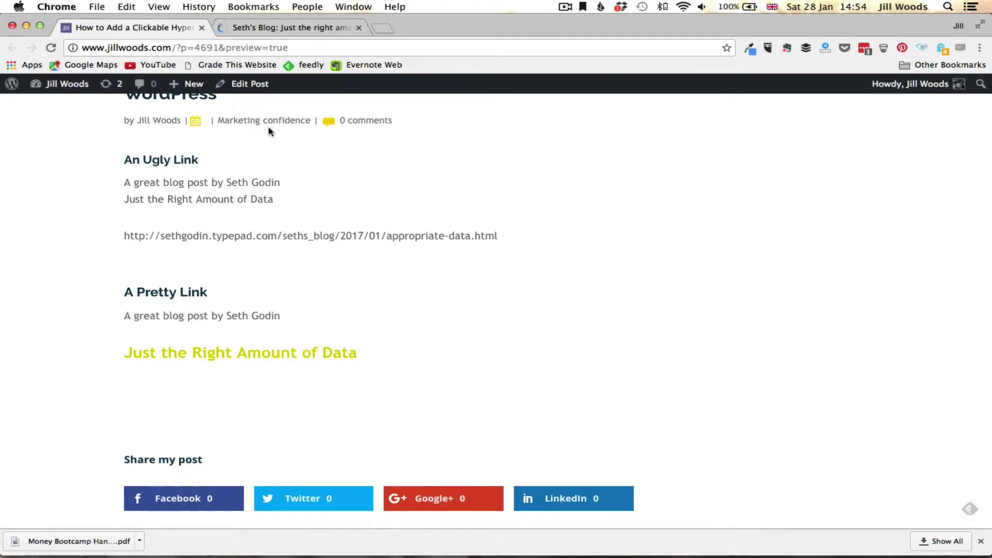
click(251, 85)
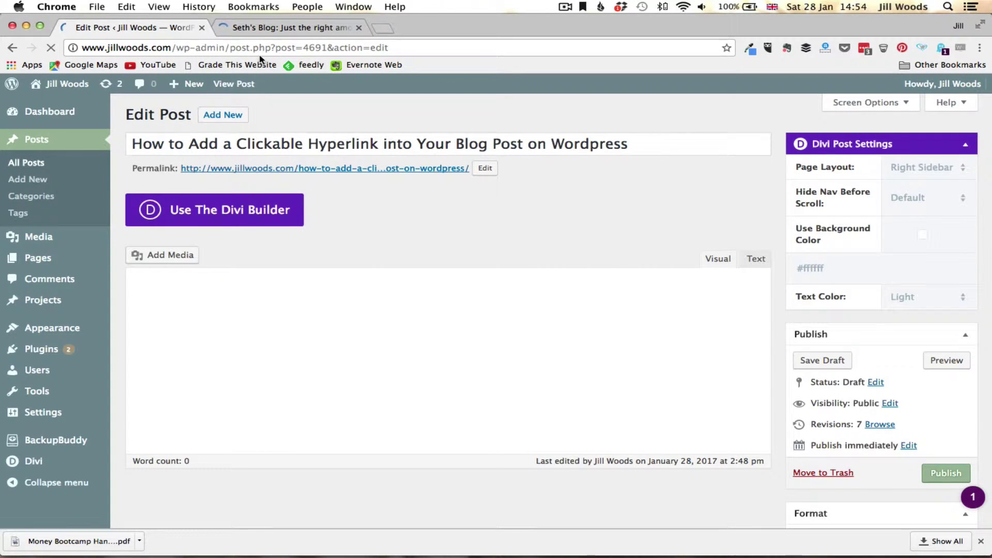
click(291, 27)
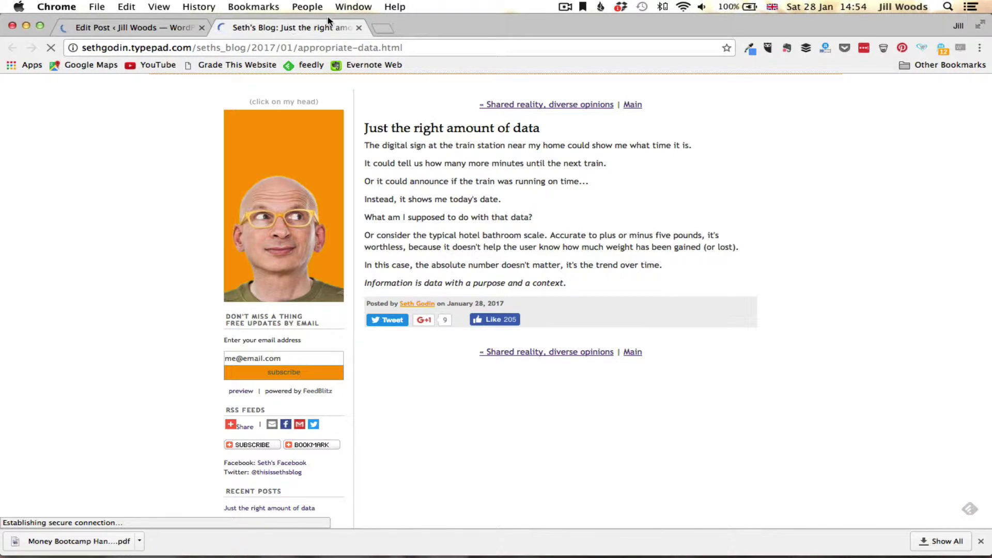
click(416, 48)
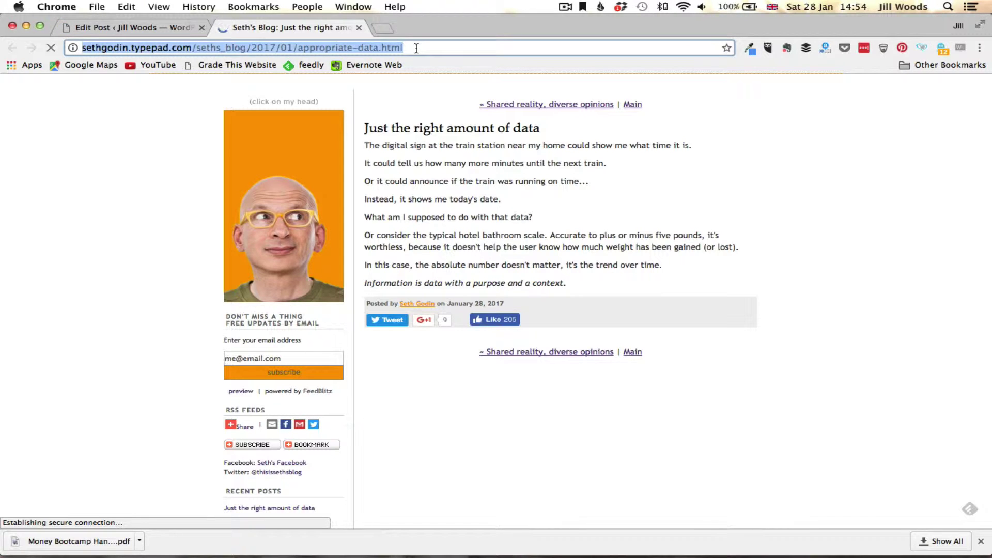
click(164, 32)
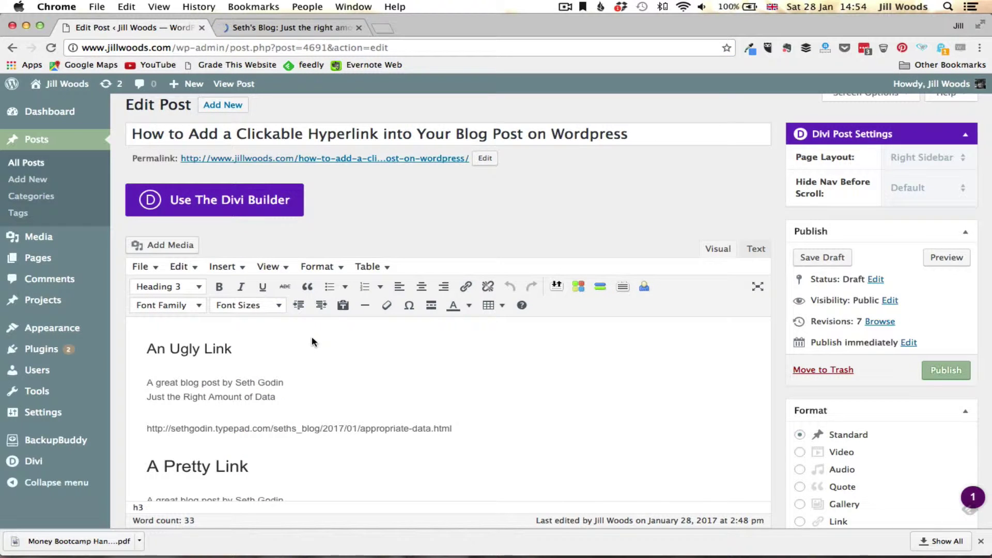
Step: Add a paragraph below the pretty link reading 'This is a Great Blog You Must Read', fixing the 'YOu' typo
scroll(312, 341, down, 5)
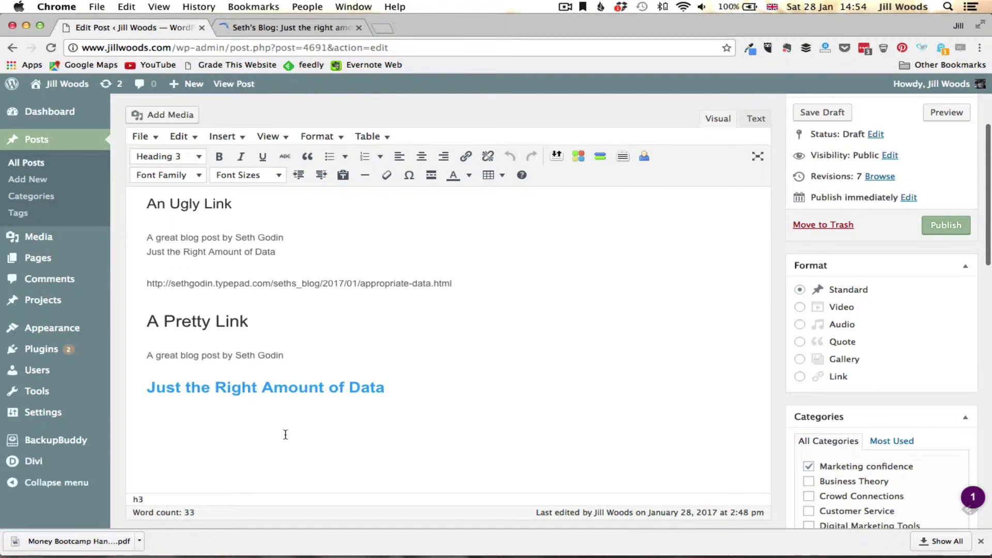
click(286, 434)
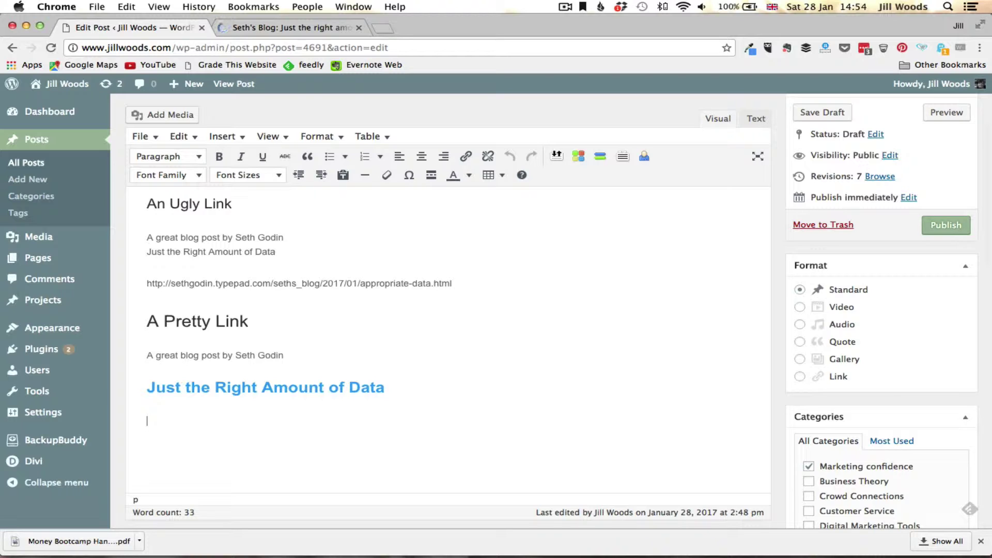
key(Return)
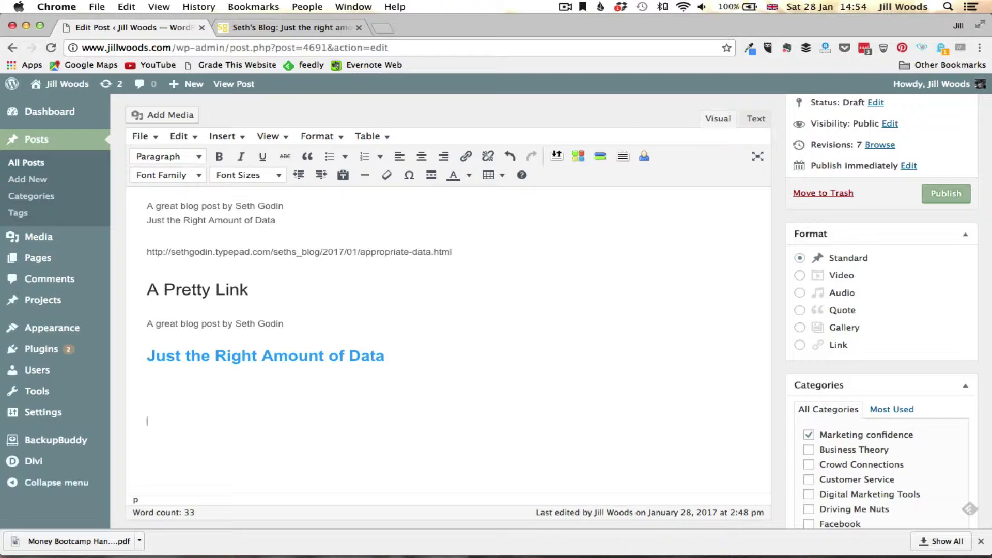
text(This is a Great Blog YOu Mus)
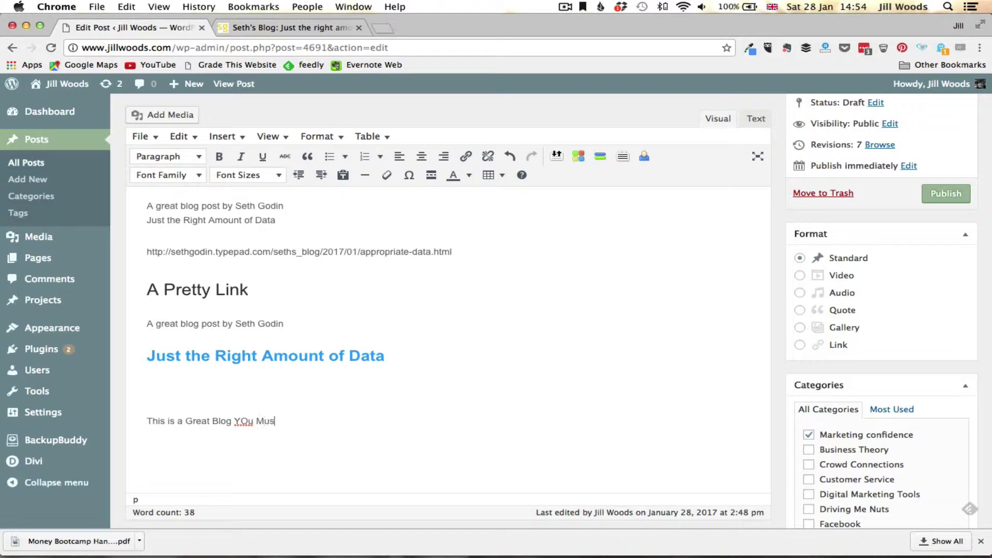
text(t Read)
key(Left)
key(Left)
key(Left)
key(Left)
key(Left)
key(Left)
key(Left)
key(Left)
key(Left)
key(Left)
key(Left)
key(BackSpace)
text(o)
Step: Link the 'This is a Great Blog You Must Read' line to the copied blog URL, opening in a new tab
drag(301, 422, 144, 423)
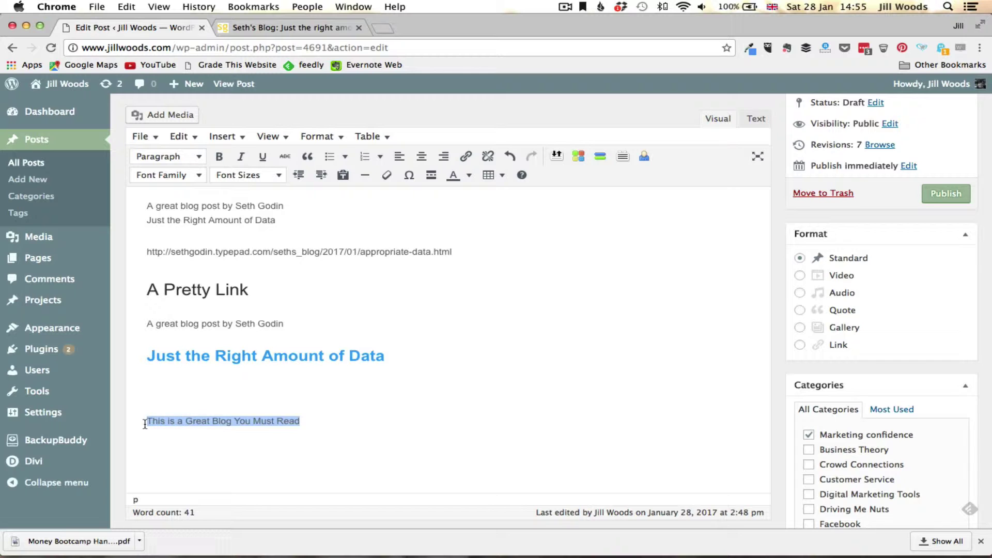
click(466, 160)
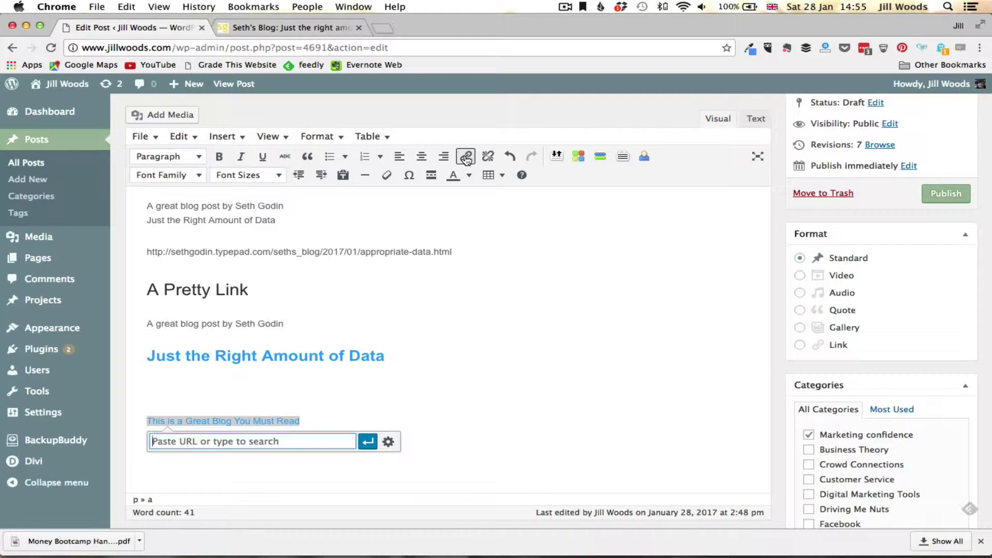
key(super+v)
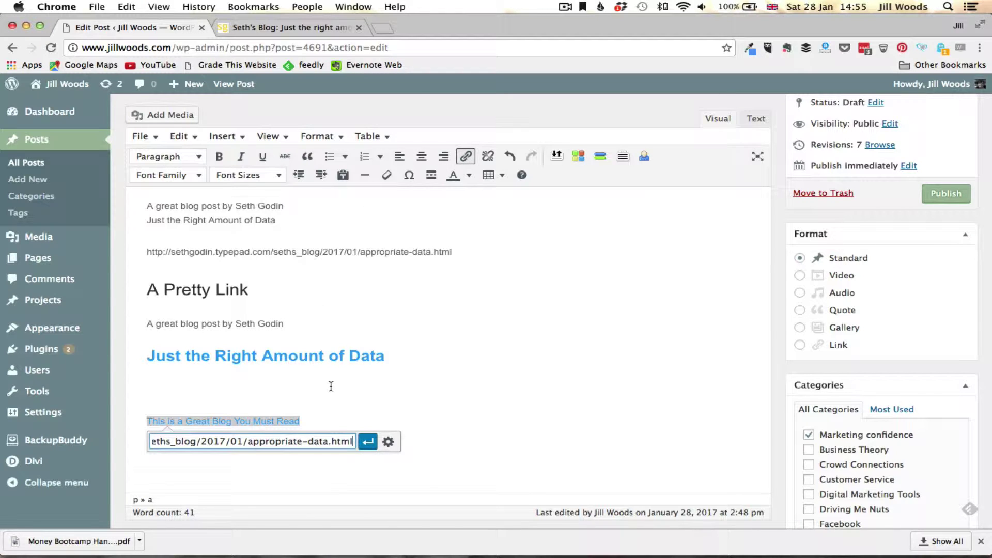
click(389, 443)
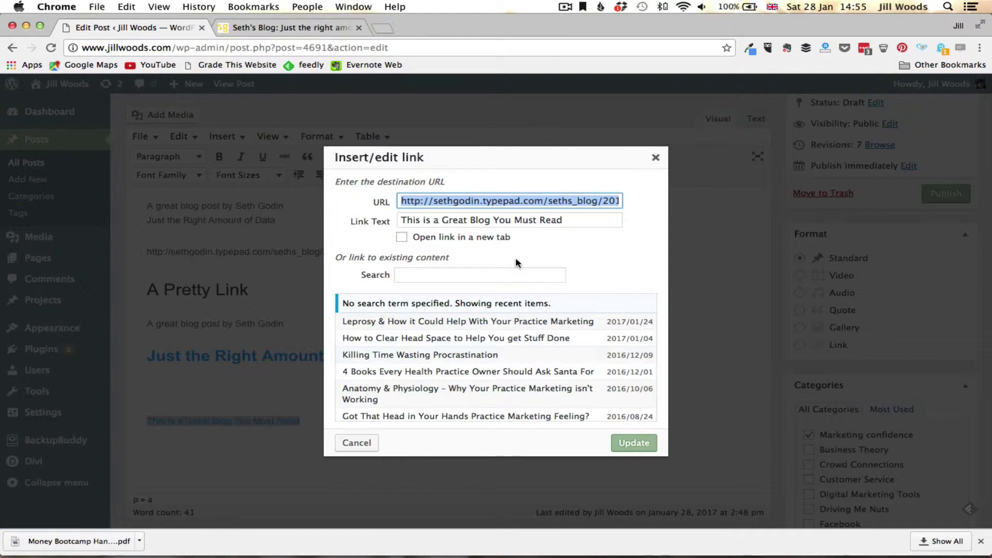
click(402, 238)
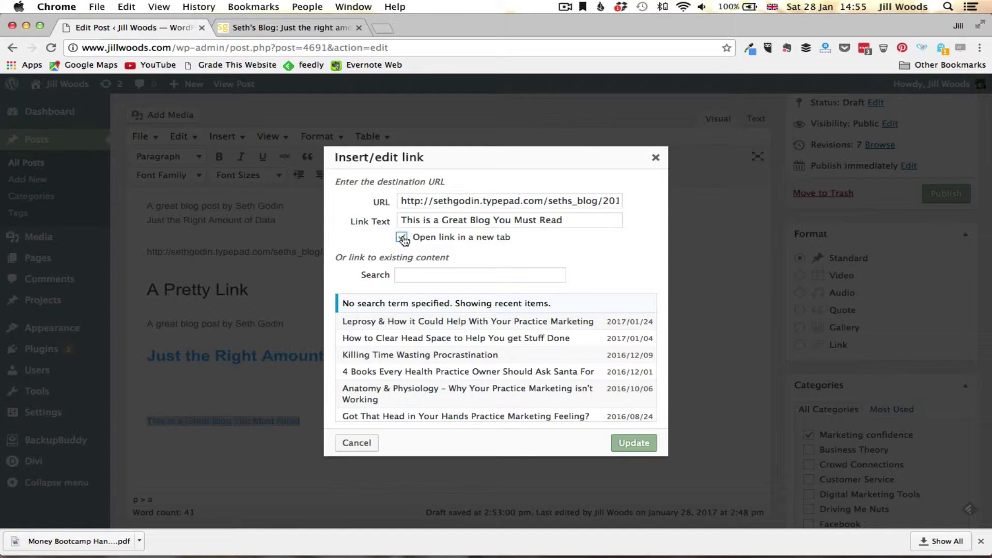
Step: Apply the link, then style the new linked line 18pt bold Comic Sans MS
click(633, 445)
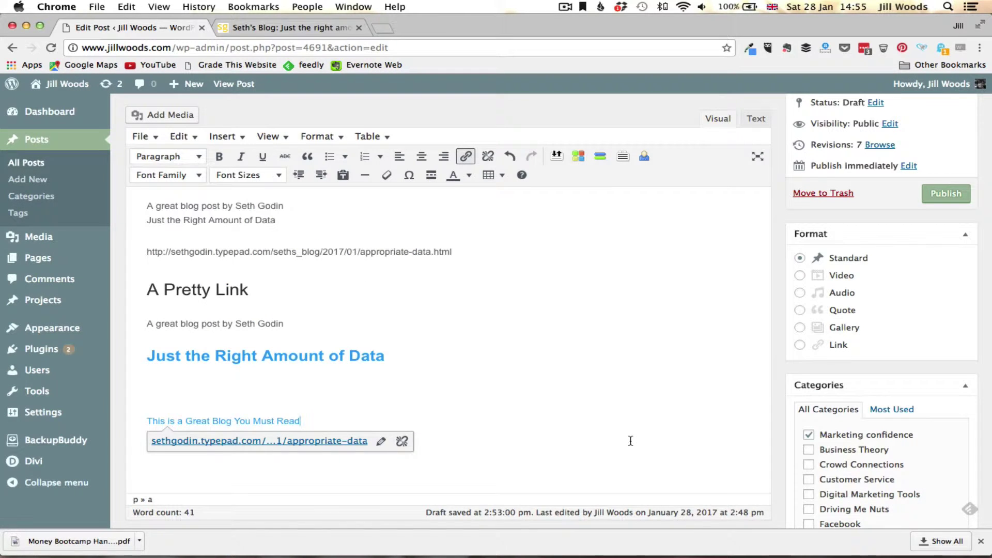
click(571, 357)
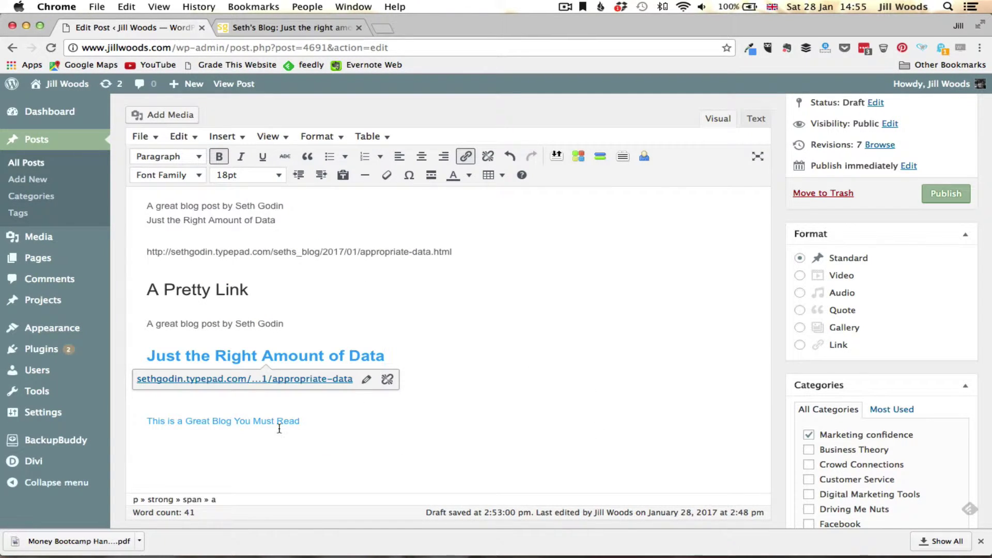
drag(311, 422, 139, 421)
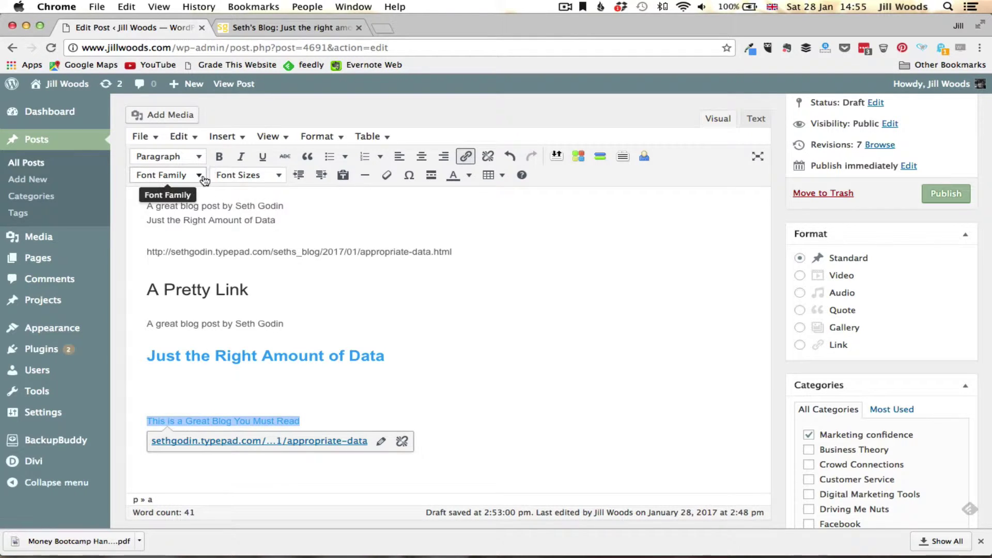
click(243, 175)
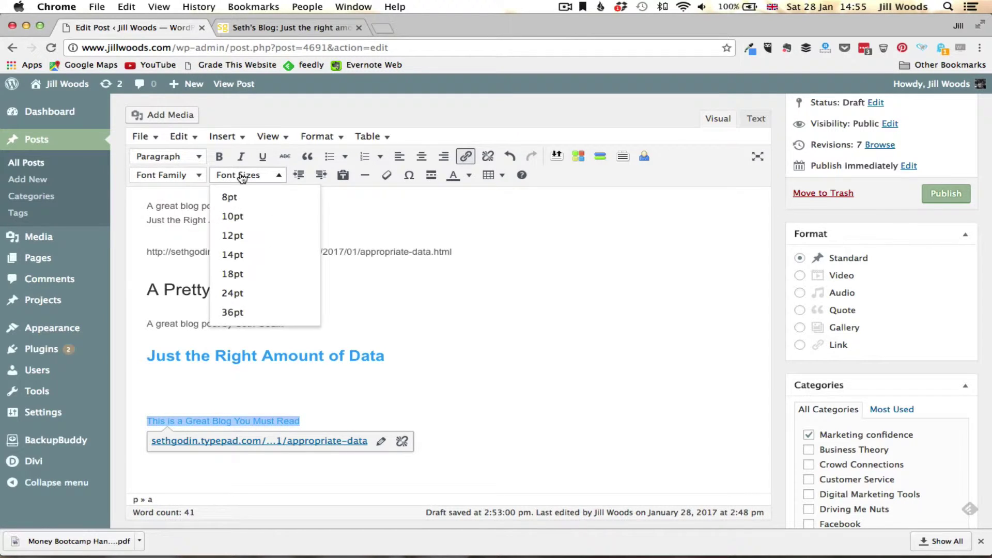
click(245, 275)
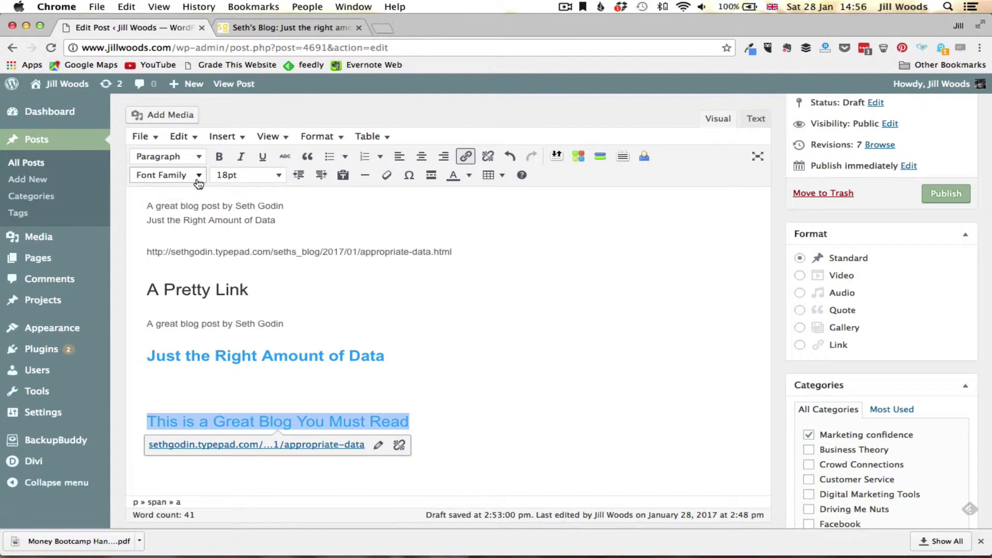
click(198, 178)
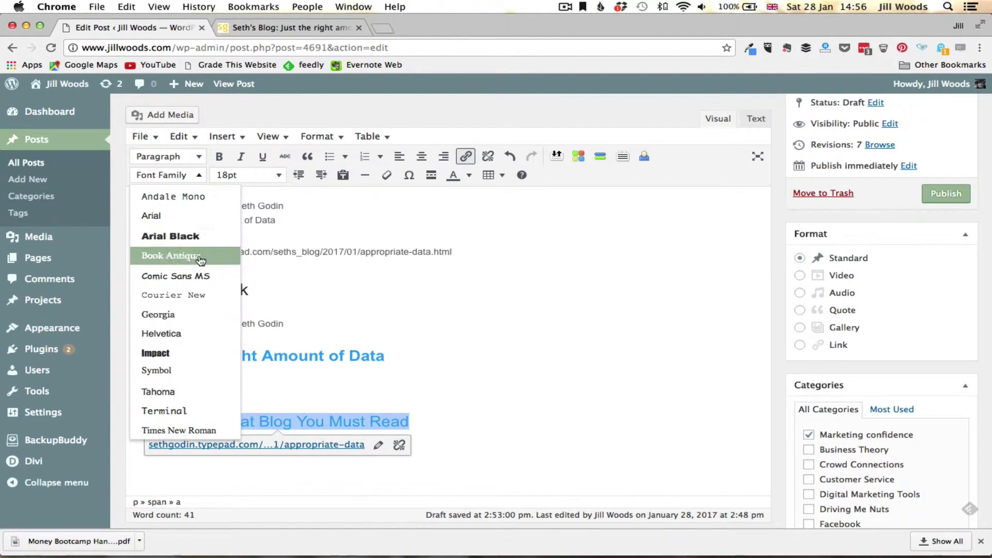
click(196, 277)
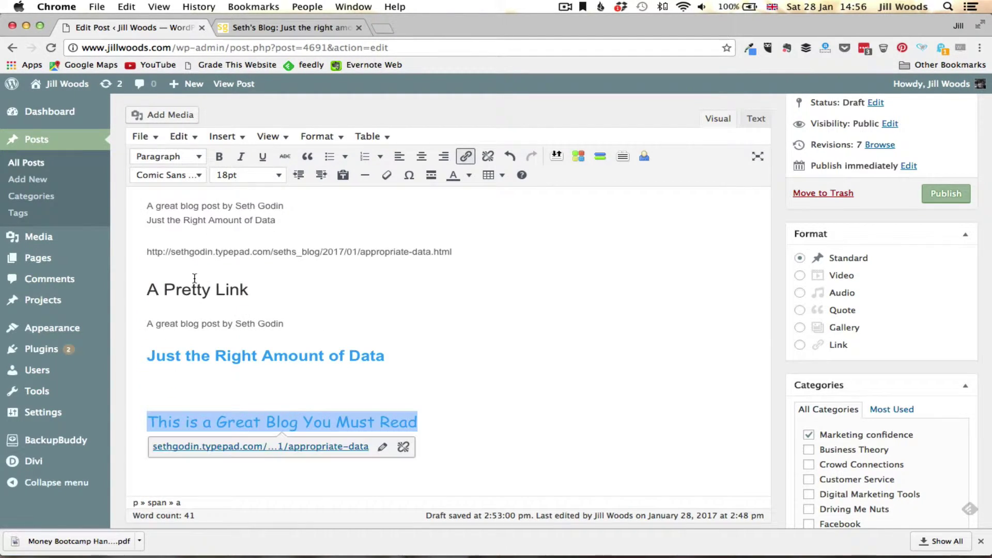
click(220, 161)
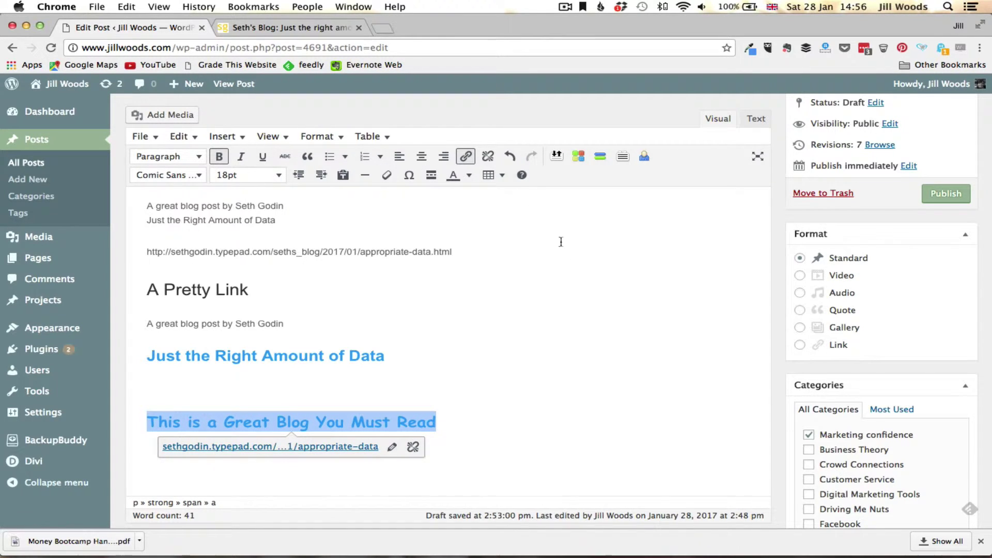
click(574, 345)
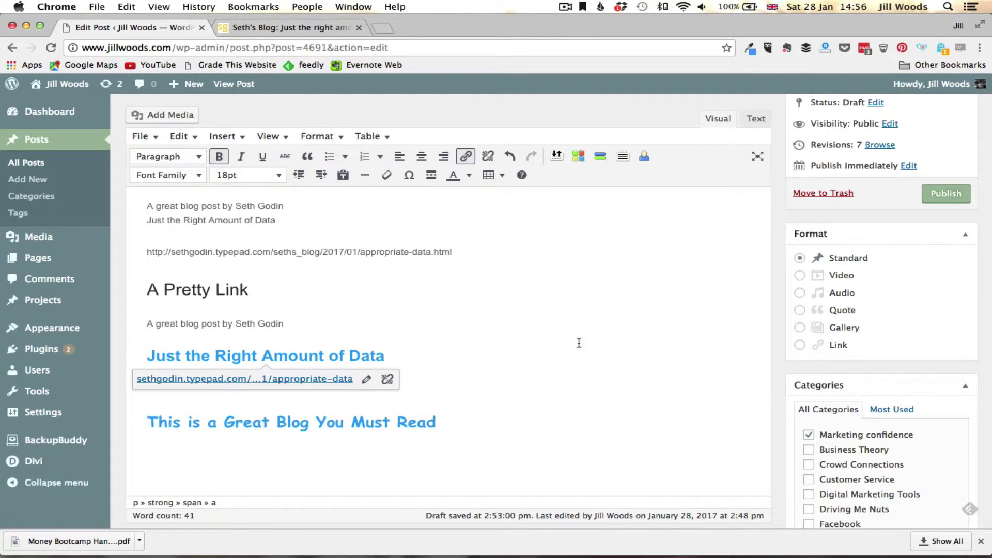
scroll(879, 204, up, 5)
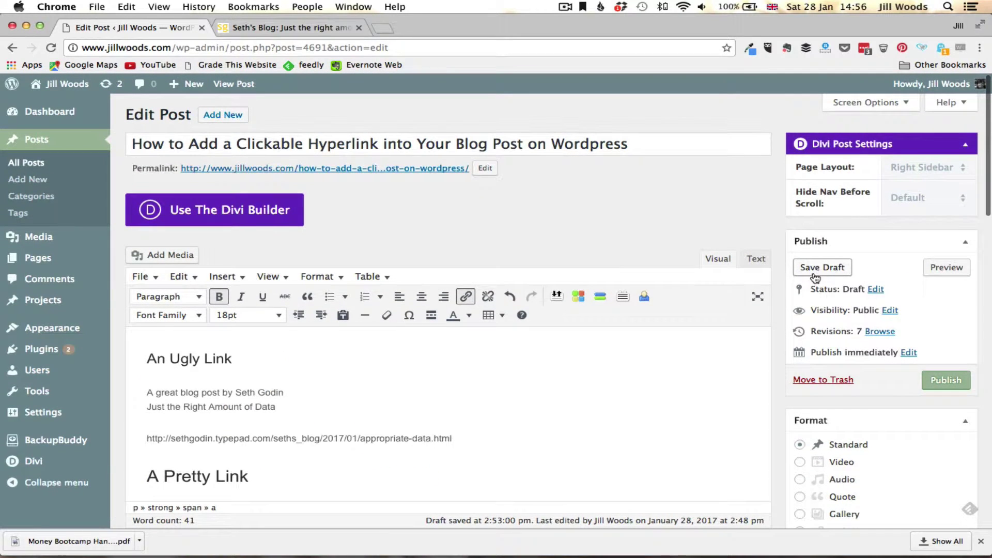
Step: Save the post as a draft
click(816, 268)
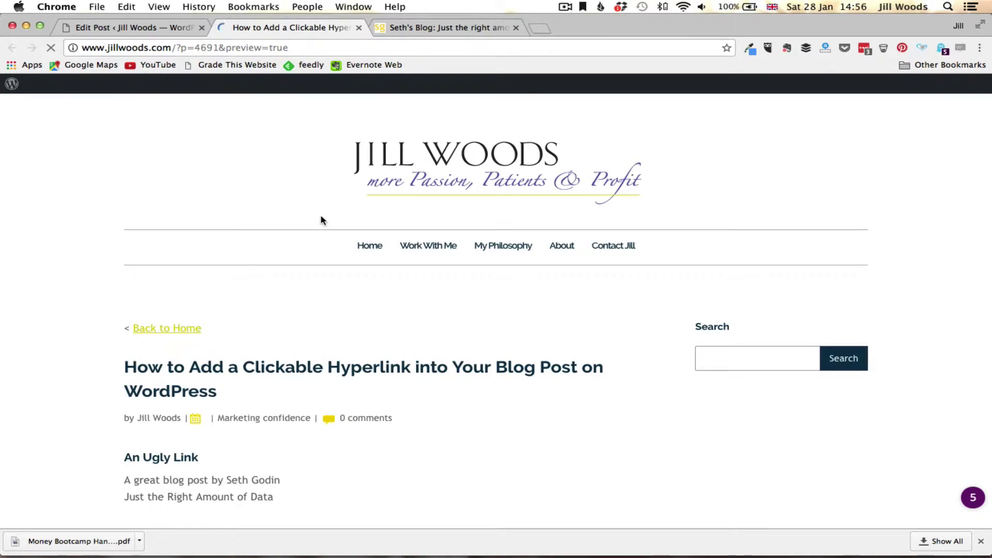
Step: Verify the new link opens the blog post in a new tab, then close both blog tabs
scroll(328, 220, down, 10)
scroll(327, 220, down, 3)
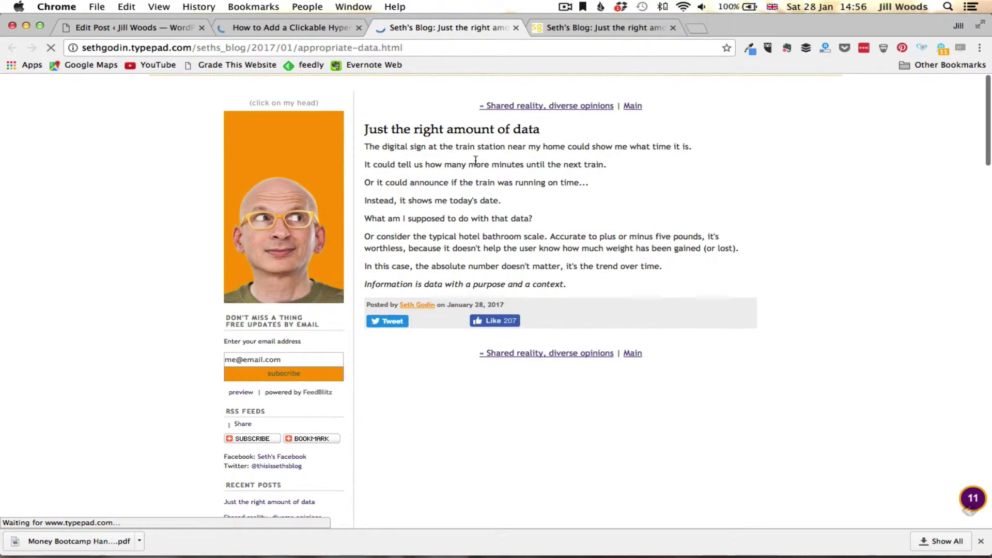
click(673, 27)
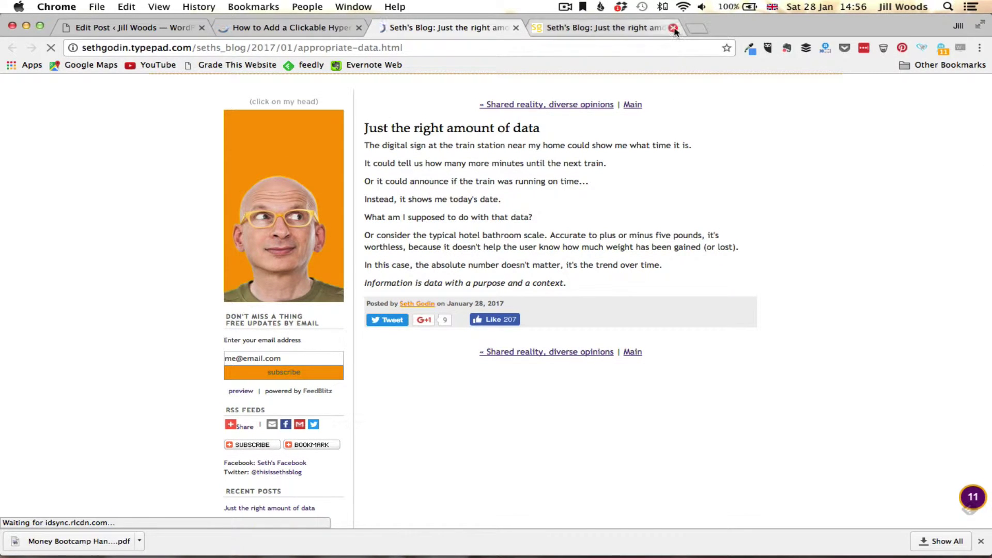
click(516, 28)
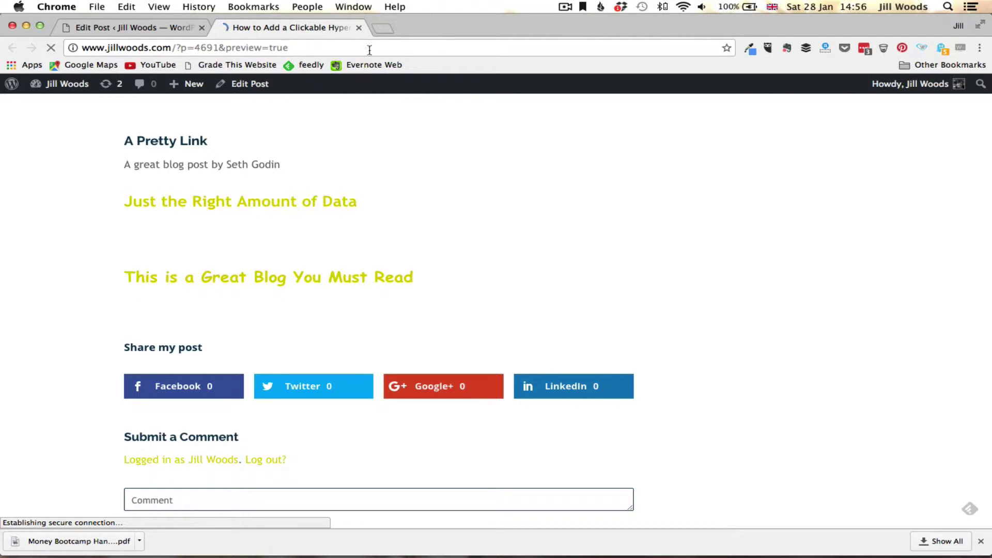
Step: Close the preview tab and place the cursor on the empty line under the new linked heading
click(357, 27)
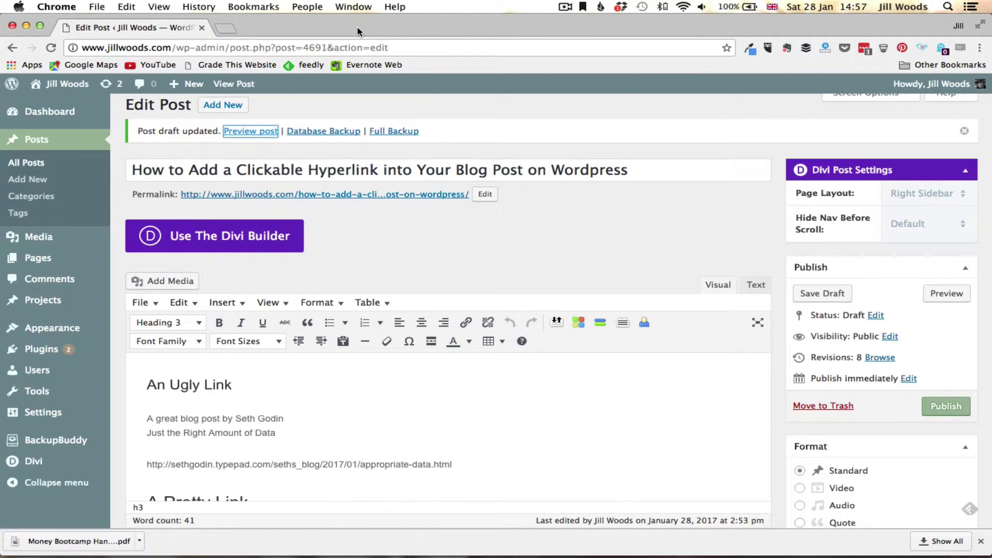
scroll(334, 280, down, 5)
scroll(335, 280, down, 3)
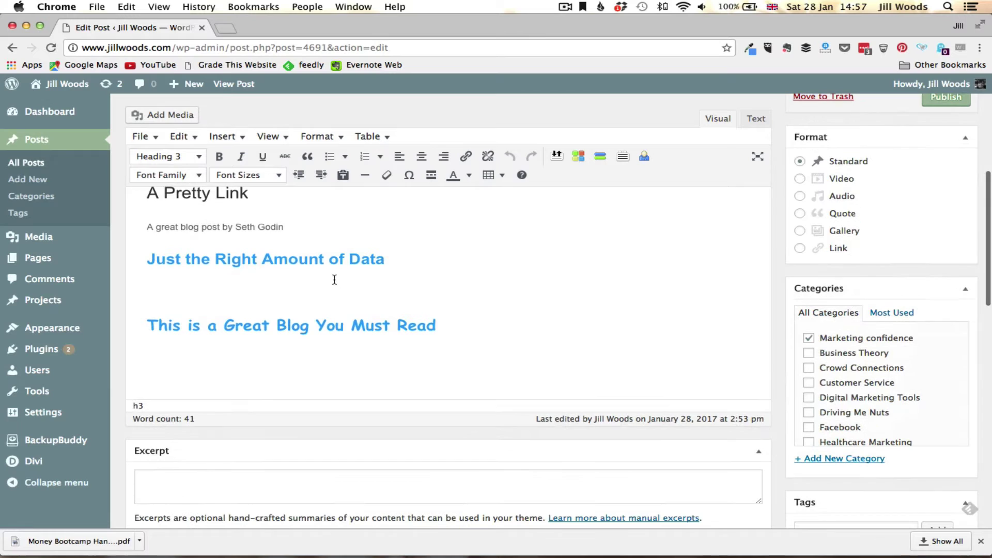
click(376, 357)
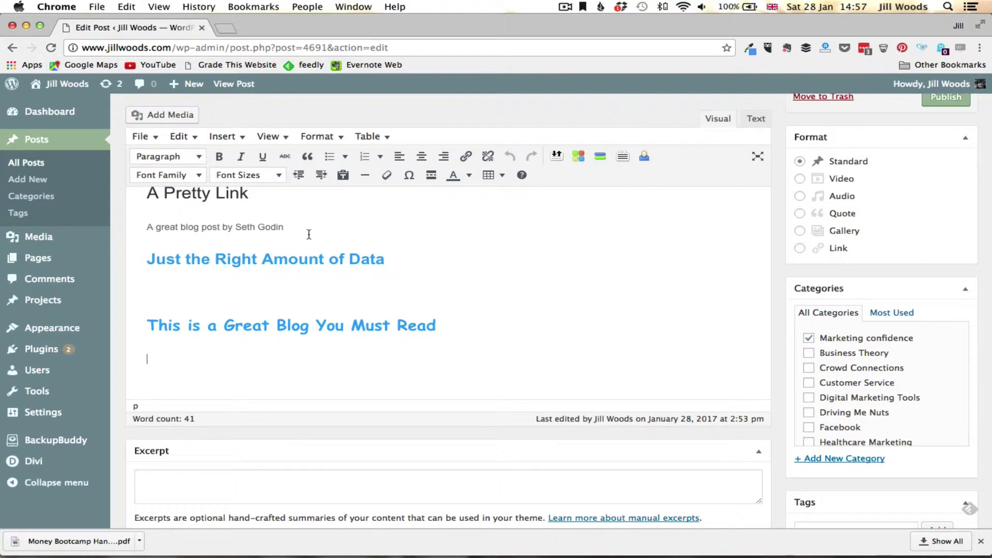
Step: Insert the stacked-books photo Marketing-tactics-club.jpeg from the media library into the post
click(173, 116)
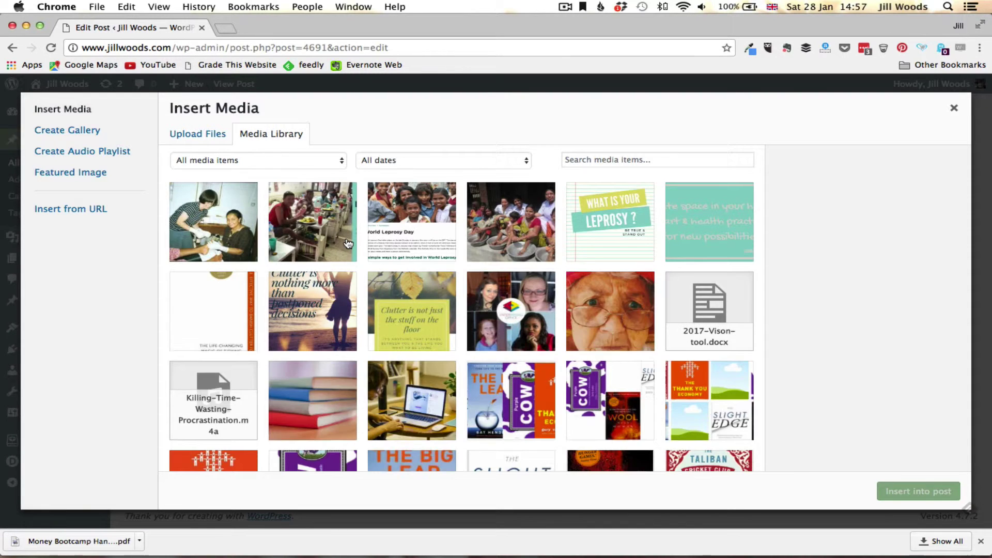
scroll(347, 242, down, 4)
scroll(348, 242, down, 3)
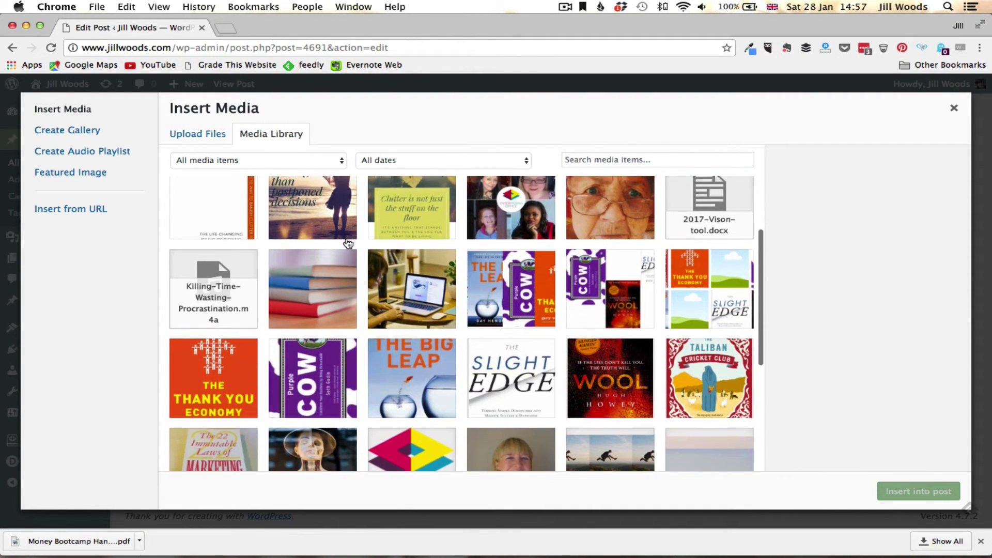
click(296, 231)
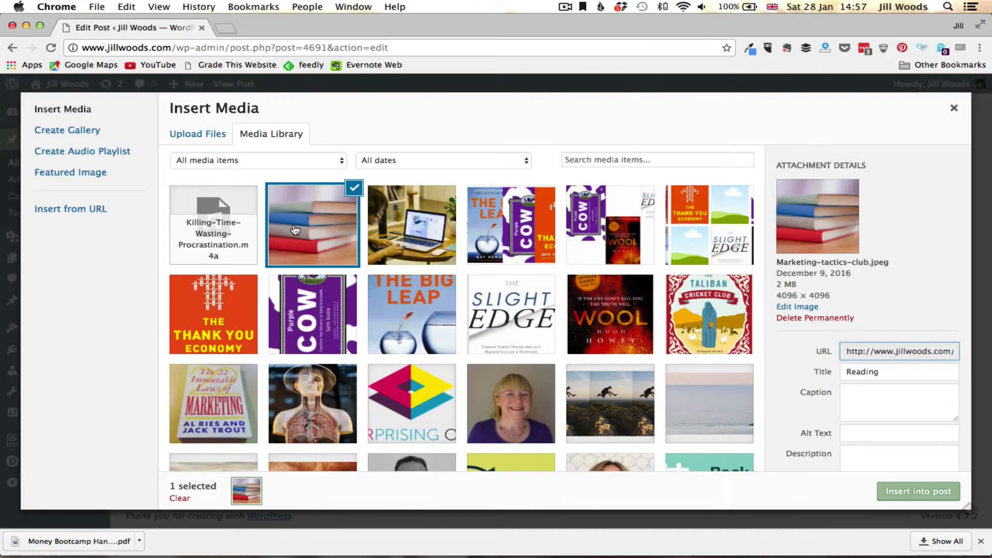
click(912, 493)
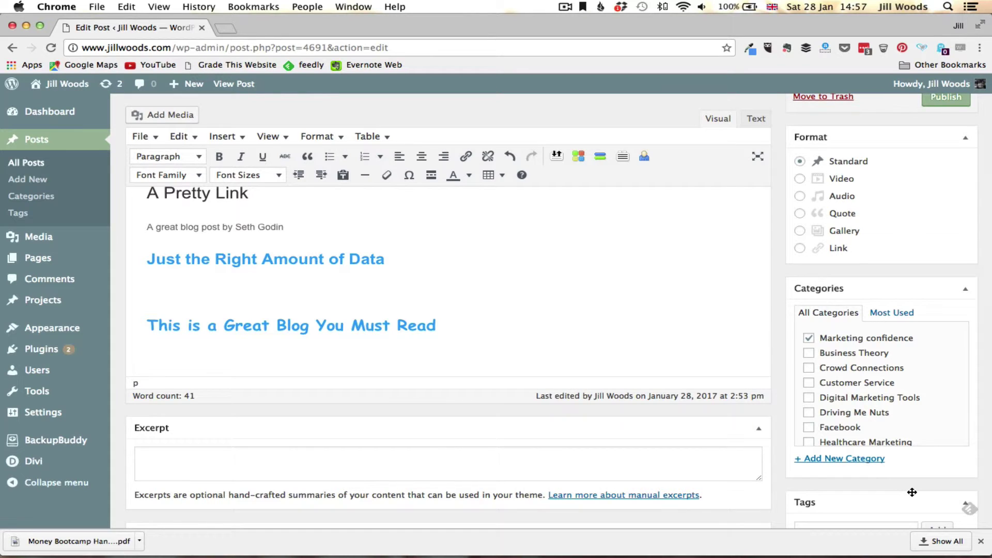
scroll(783, 411, down, 2)
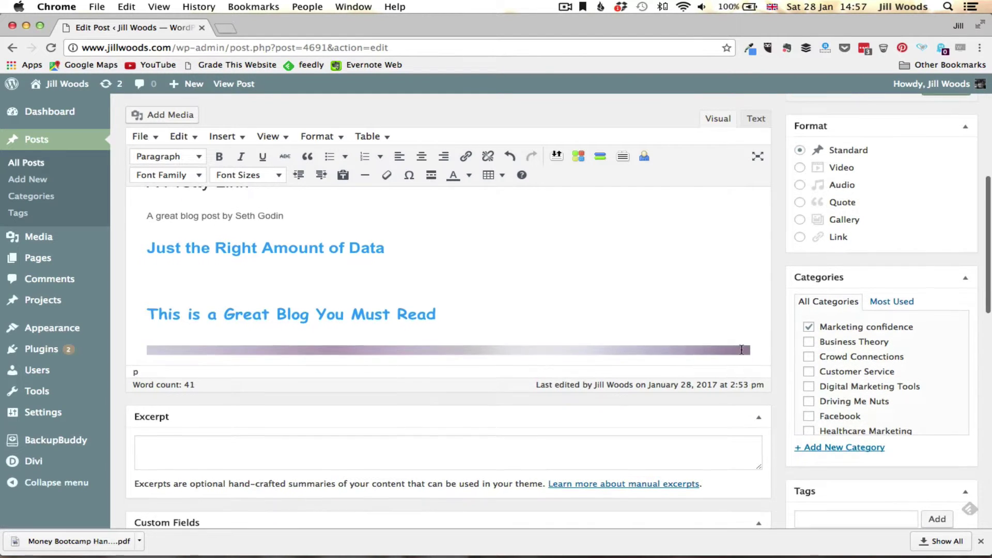
scroll(700, 266, down, 2)
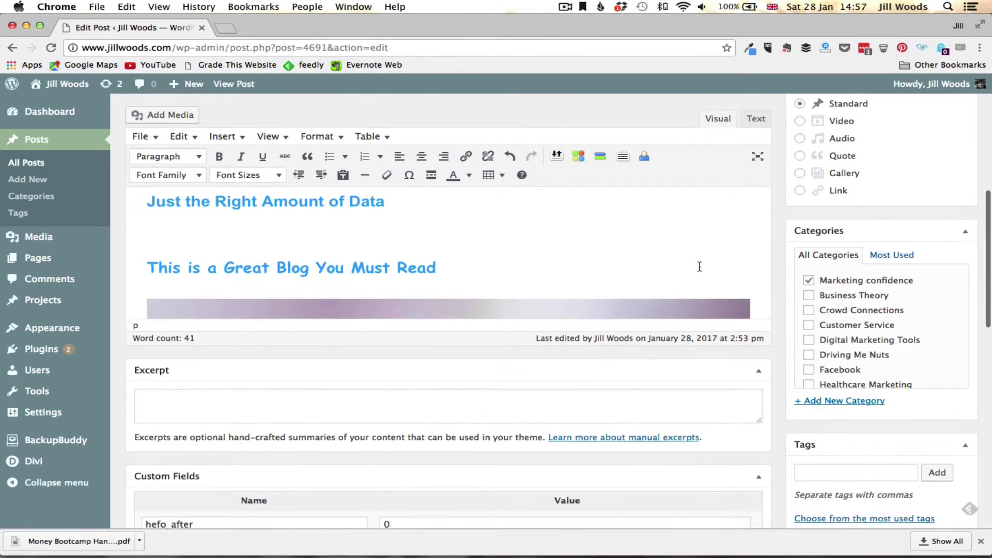
scroll(687, 265, down, 1)
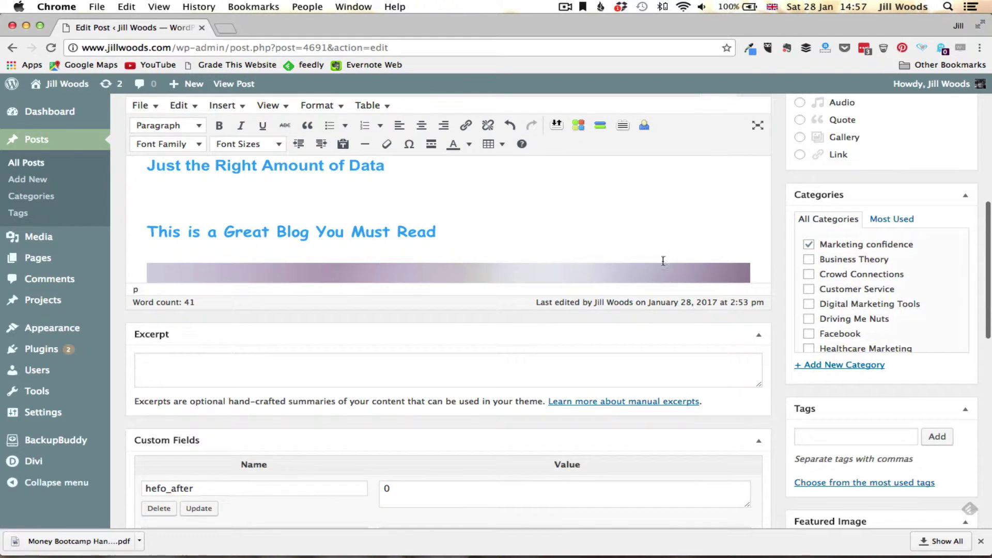
click(569, 236)
scroll(569, 237, down, 2)
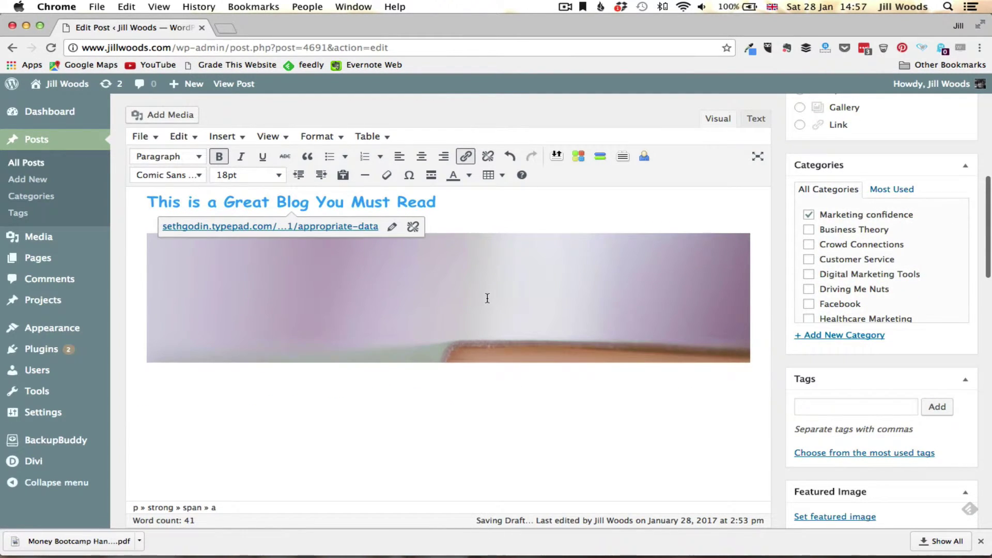
Step: Set the books image's size to Thumbnail 150 × 150 in its details
click(487, 298)
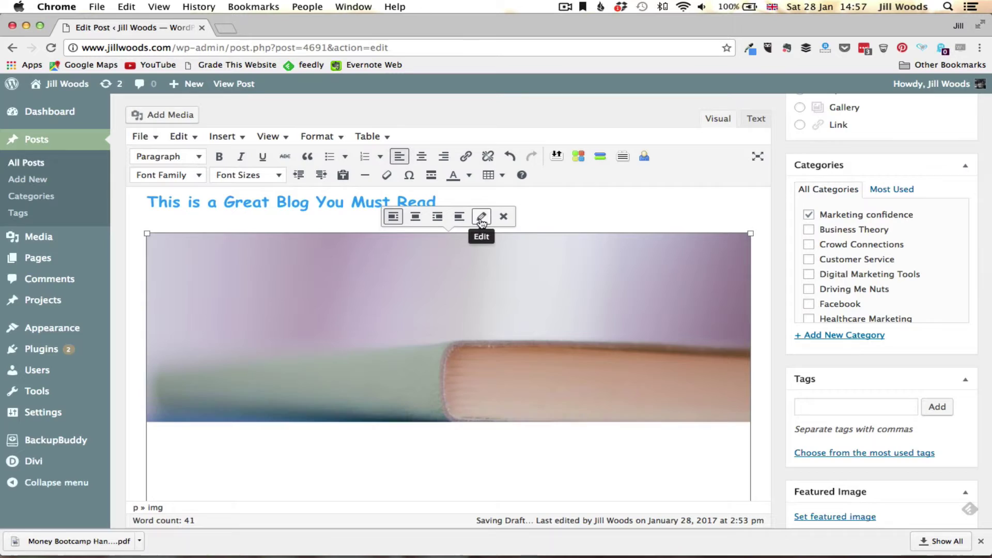
click(481, 218)
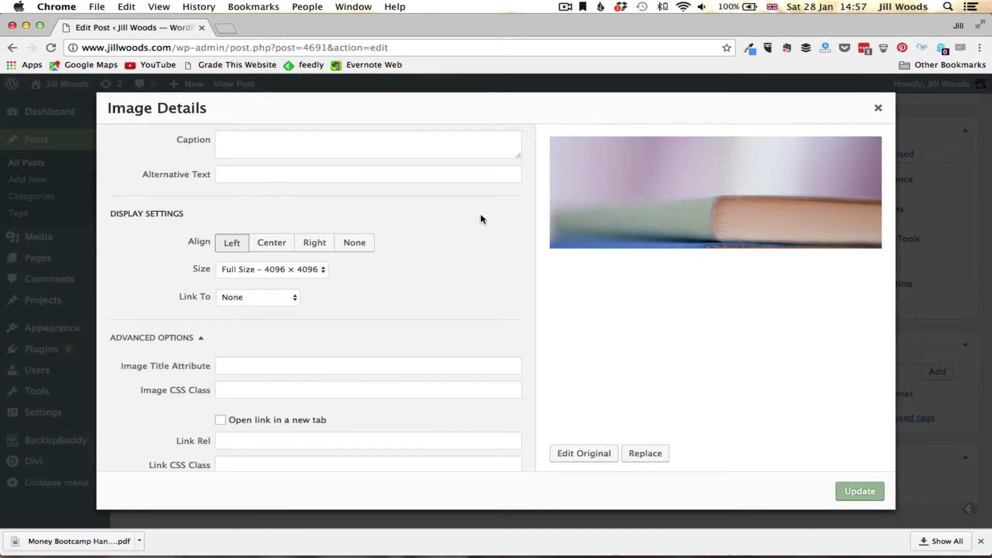
click(323, 270)
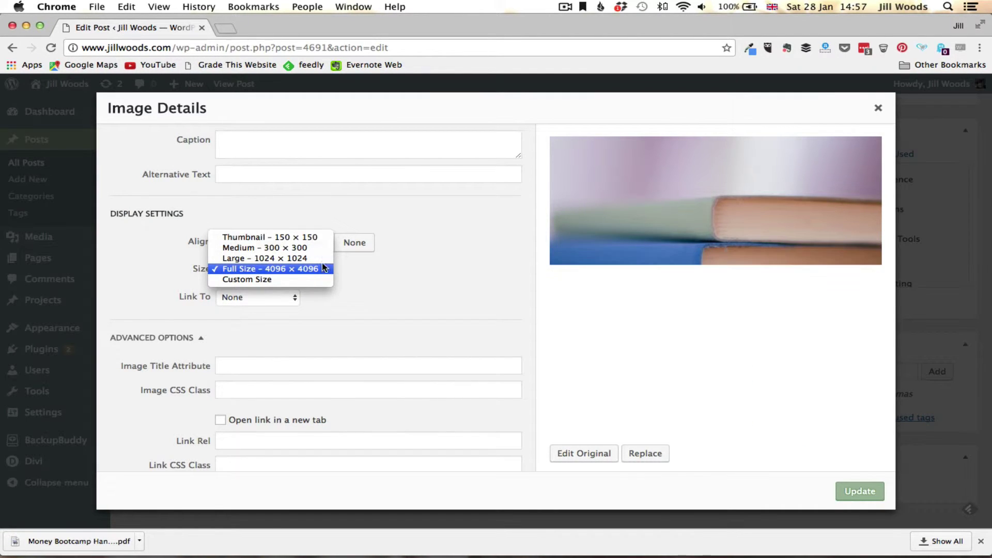
click(316, 249)
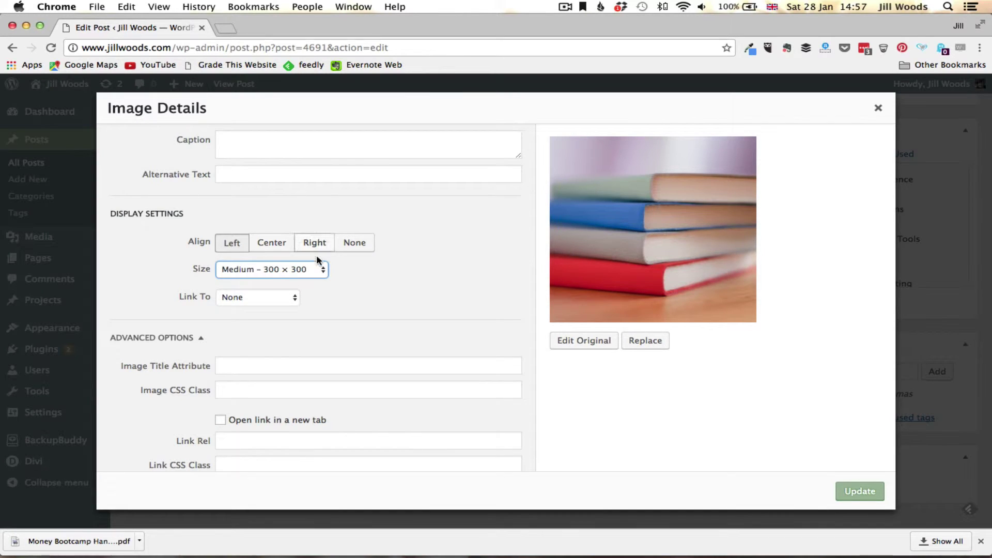
click(320, 264)
click(320, 262)
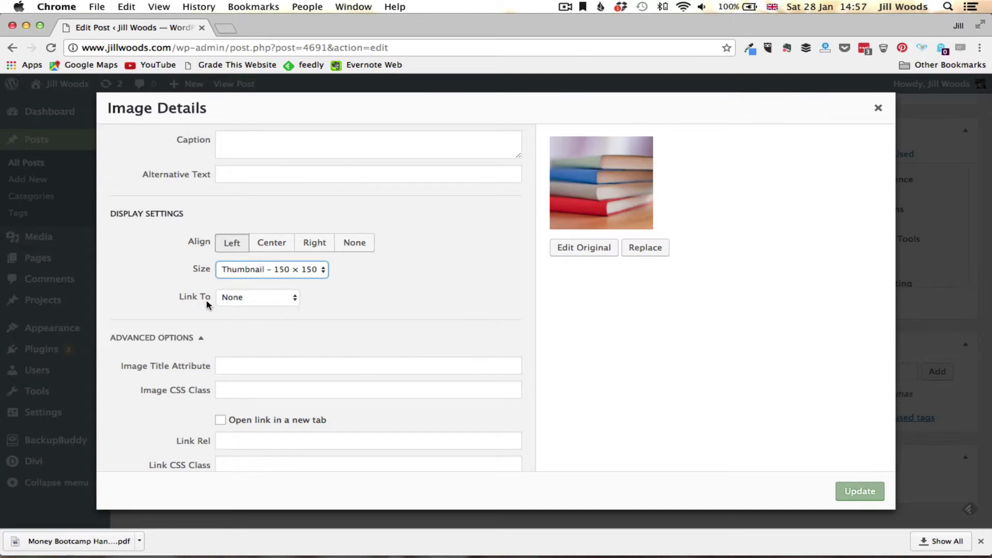
Step: Link the image to Seth Godin's post as a custom URL opening in a new tab, and apply
click(293, 299)
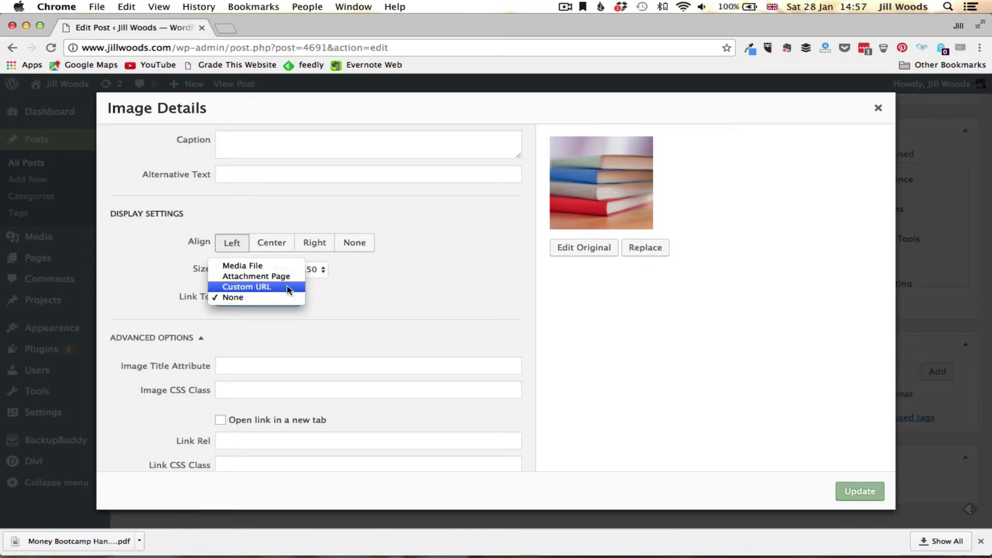
click(288, 288)
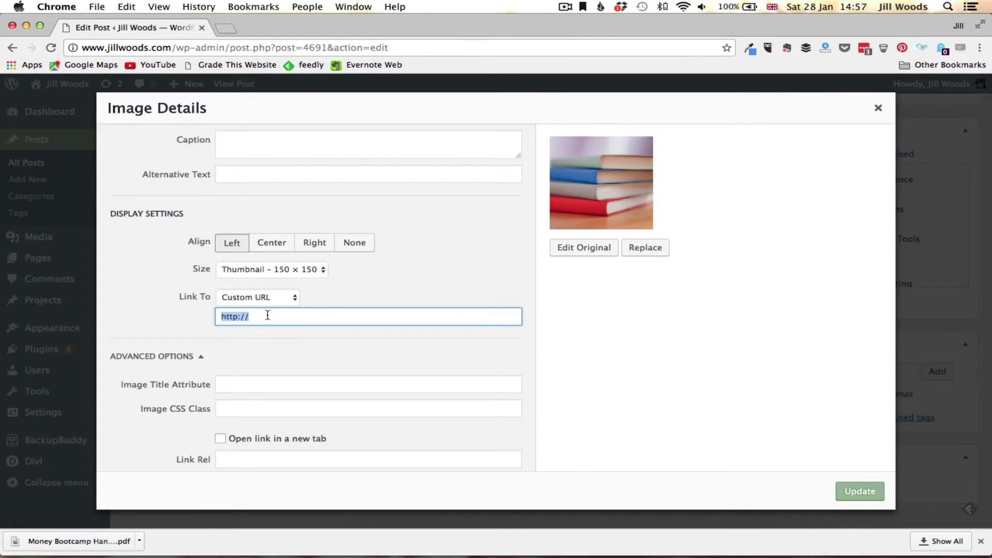
text(http://sethgodin.typepad.com/seths_blog/2017/01/appropriate-data.html)
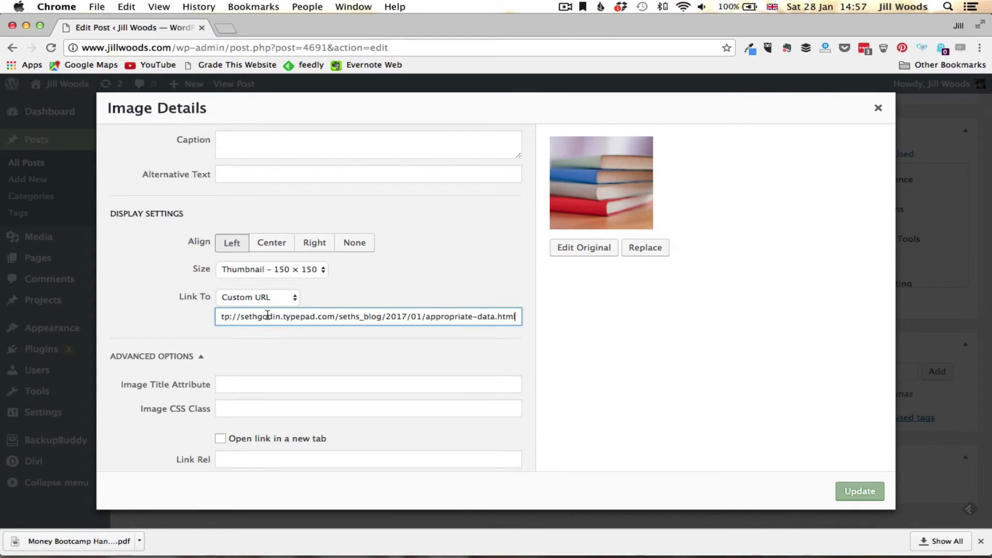
click(222, 443)
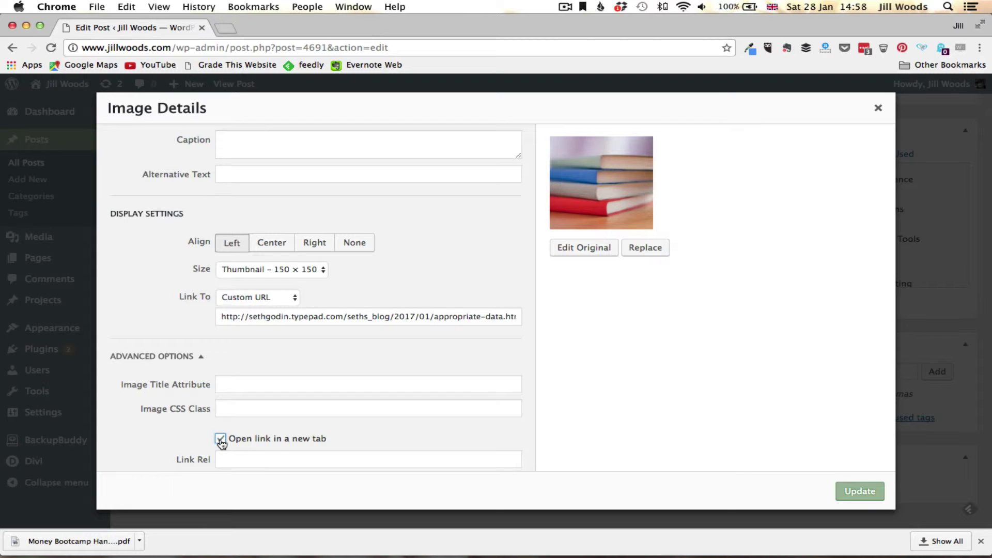
click(859, 491)
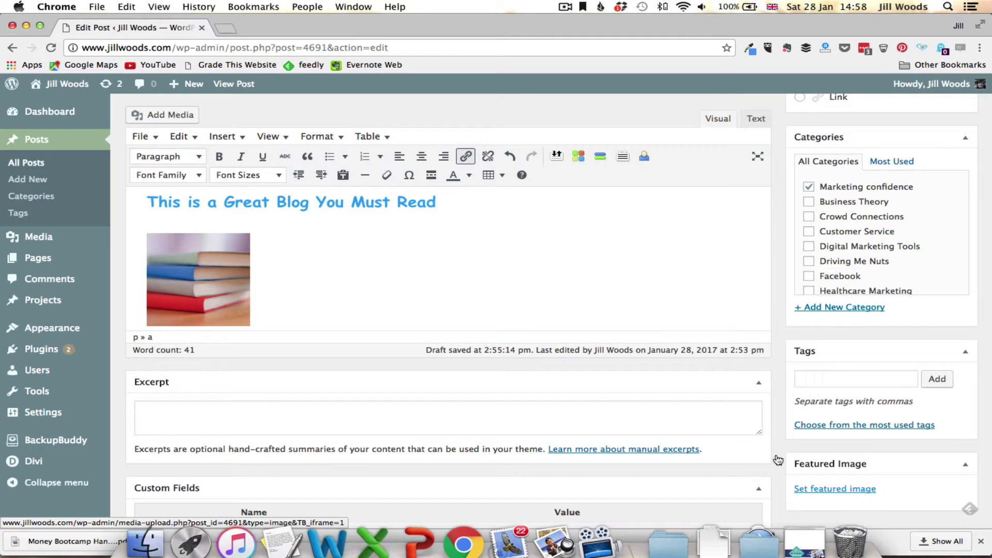
Step: Return to the browser, save the draft again, and preview the post in a new tab
key(ctrl+Up)
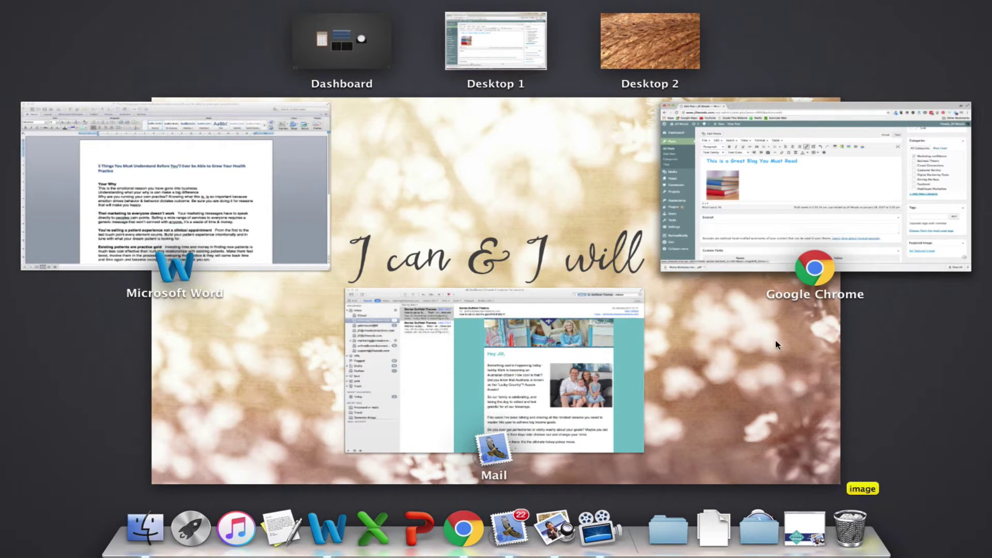
click(804, 193)
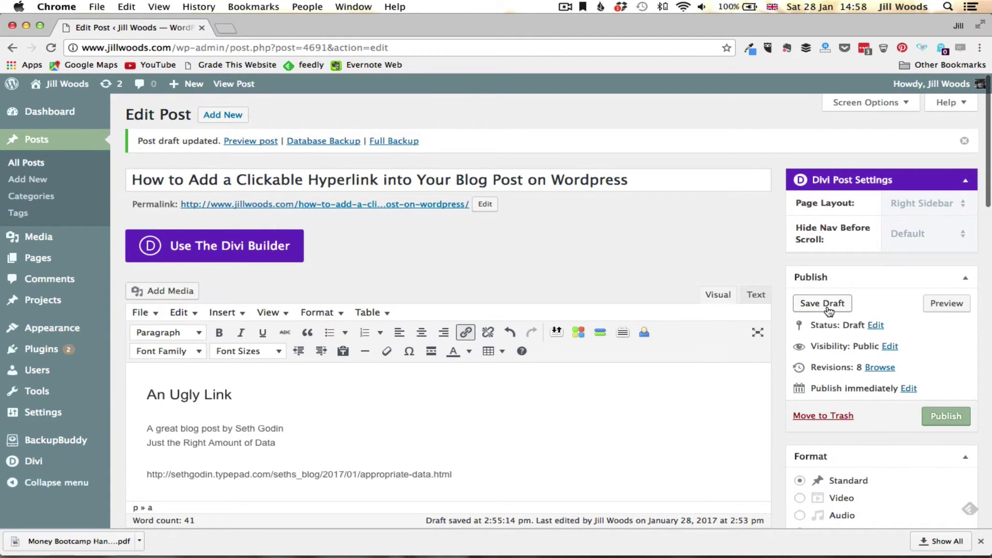
click(828, 309)
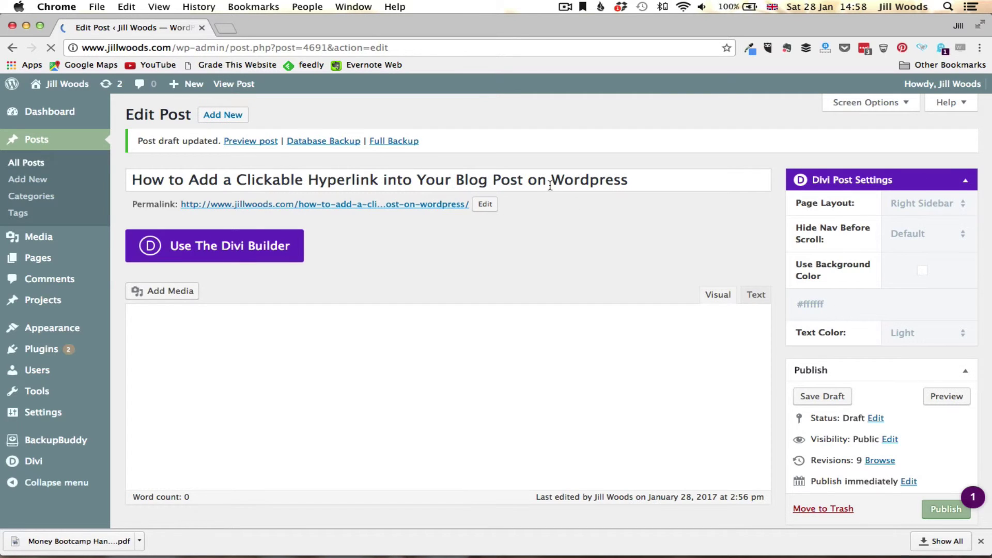
click(249, 141)
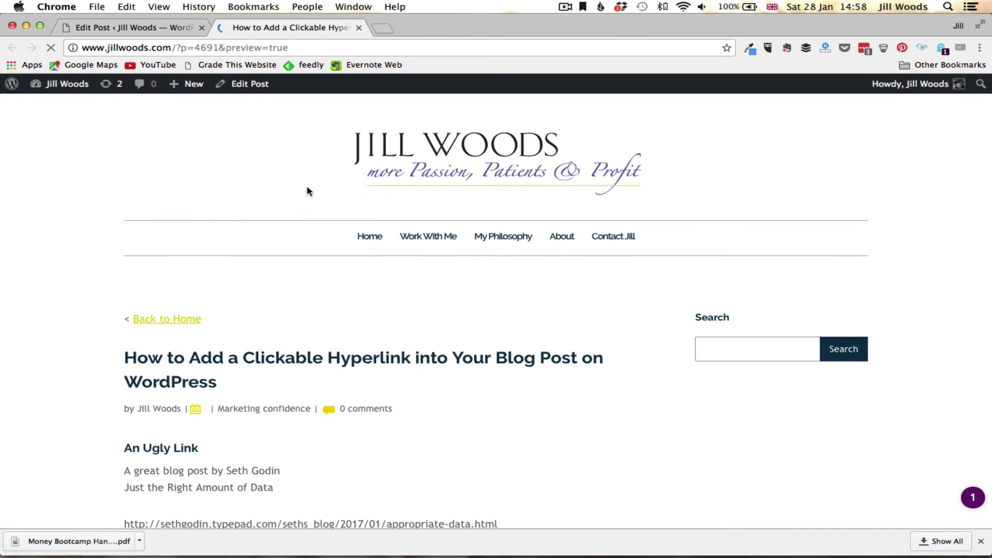
Step: Verify the books thumbnail opens Seth Godin's post in a new tab, then return to Edit Post
scroll(307, 192, down, 5)
scroll(307, 192, down, 5)
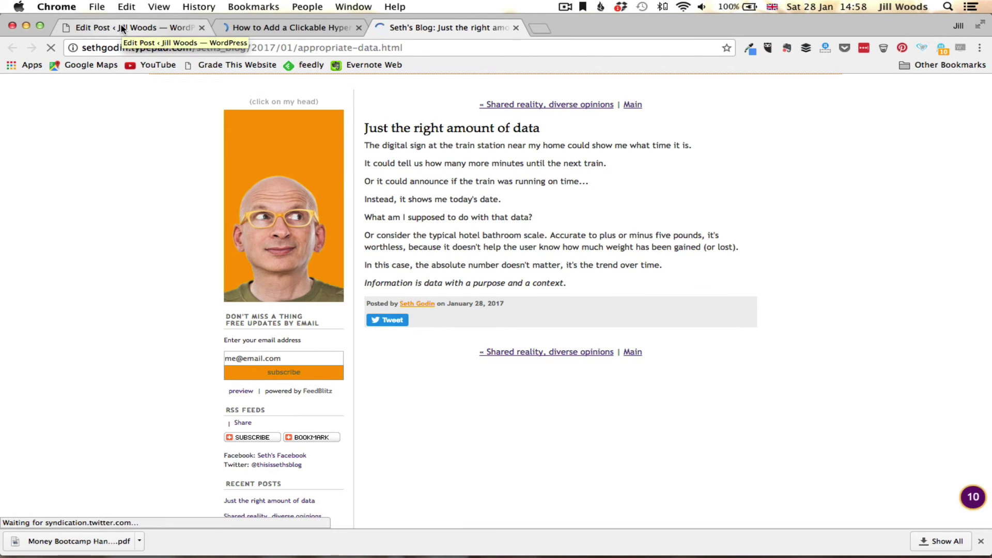
click(122, 28)
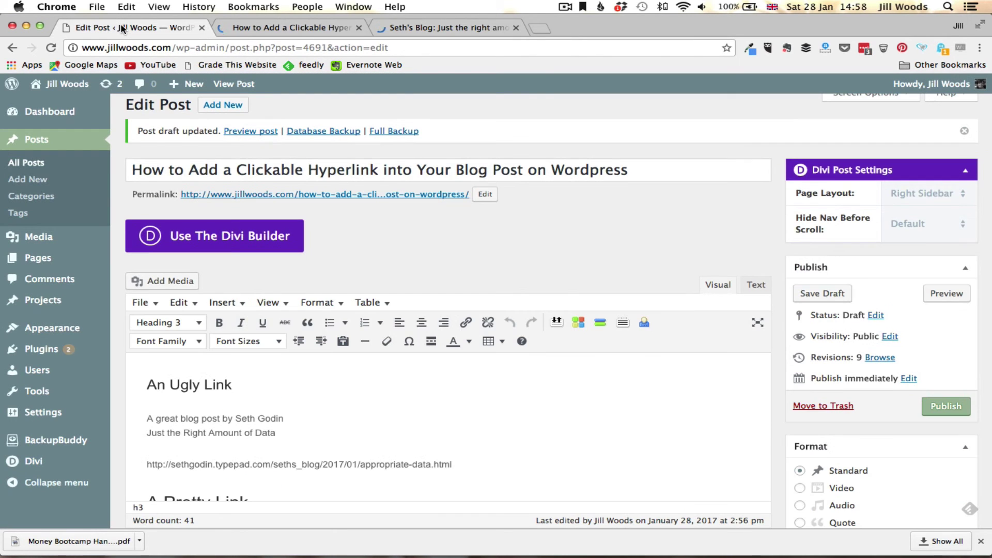
Step: Review the preview's headings, styled links and the books thumbnail under 'This is a Great Blog You Must Read'
click(273, 29)
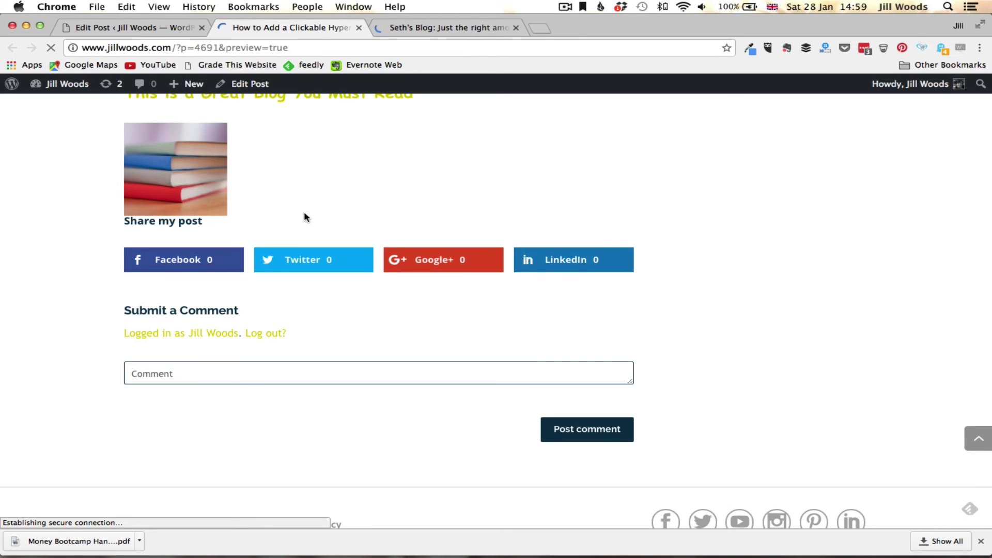
scroll(303, 212, up, 3)
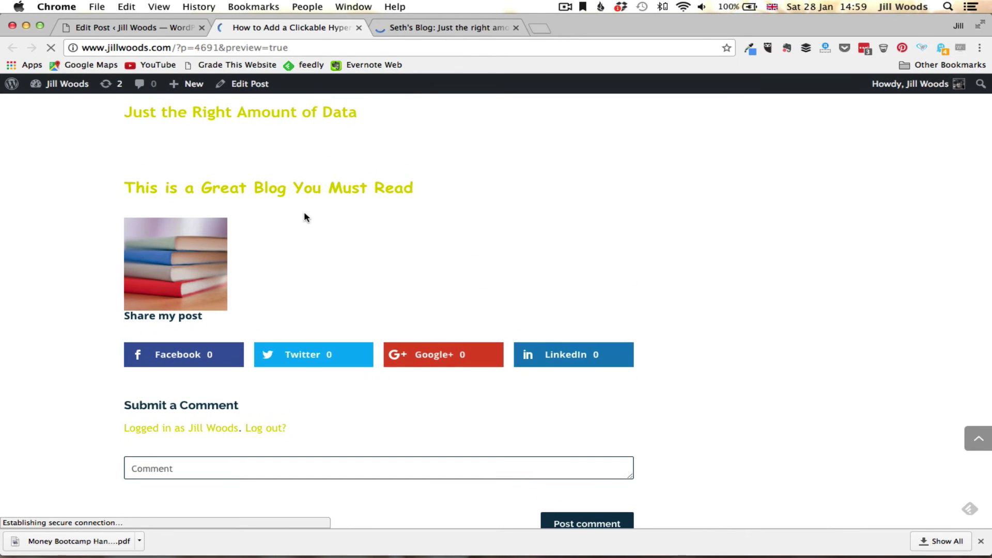
scroll(364, 169, up, 7)
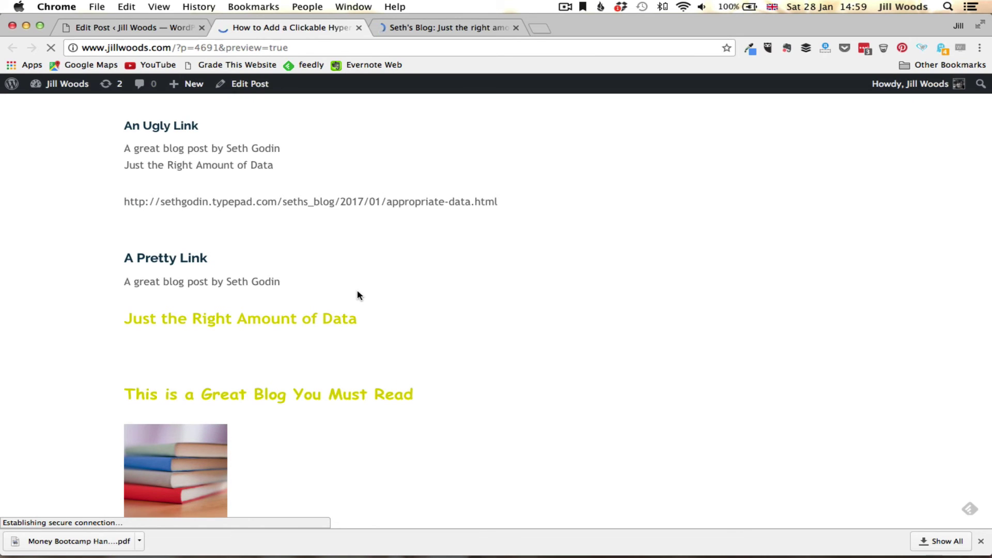
scroll(357, 296, down, 3)
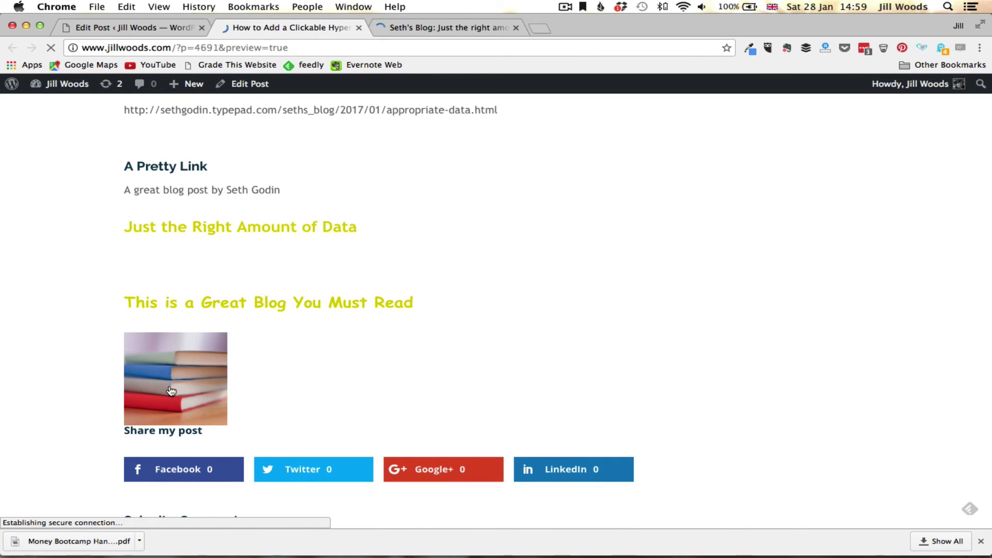